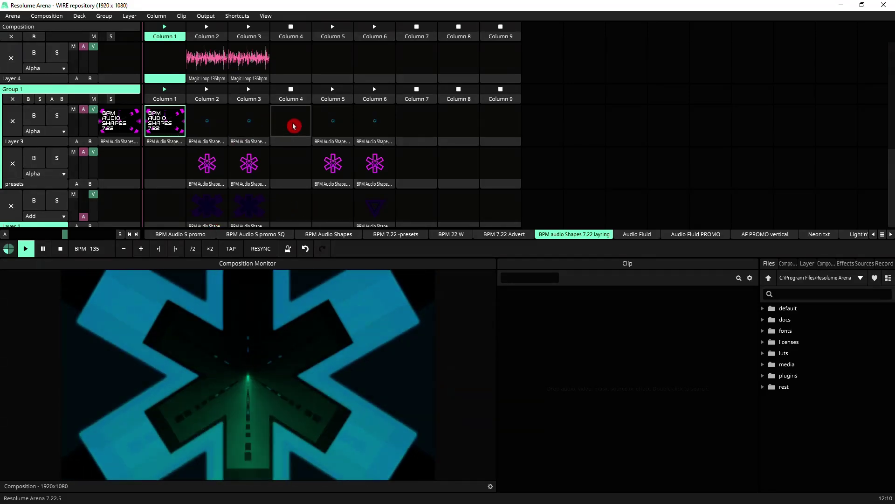
Stop Layer 3's cyan shape, play column 2's purple asterisk, and start then stop the Magic Loop 135bpm audio
{"action": "left_click", "coordinate": [290, 138]}
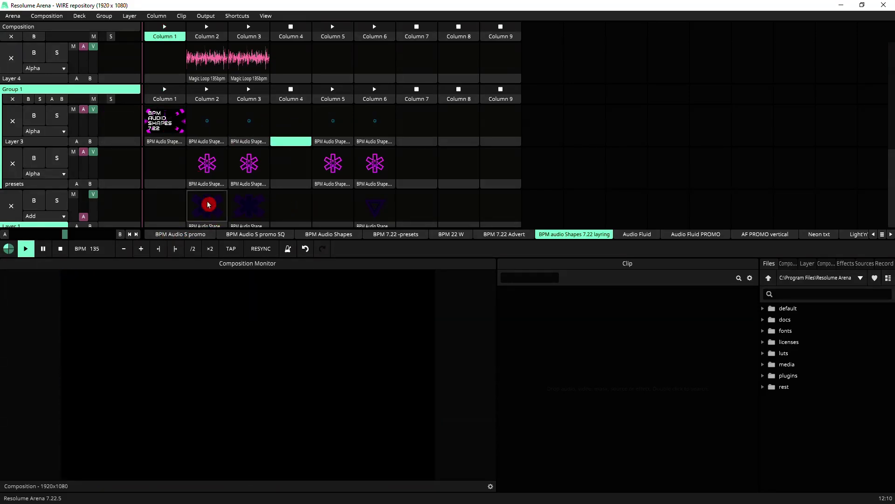
{"action": "left_click", "coordinate": [216, 215]}
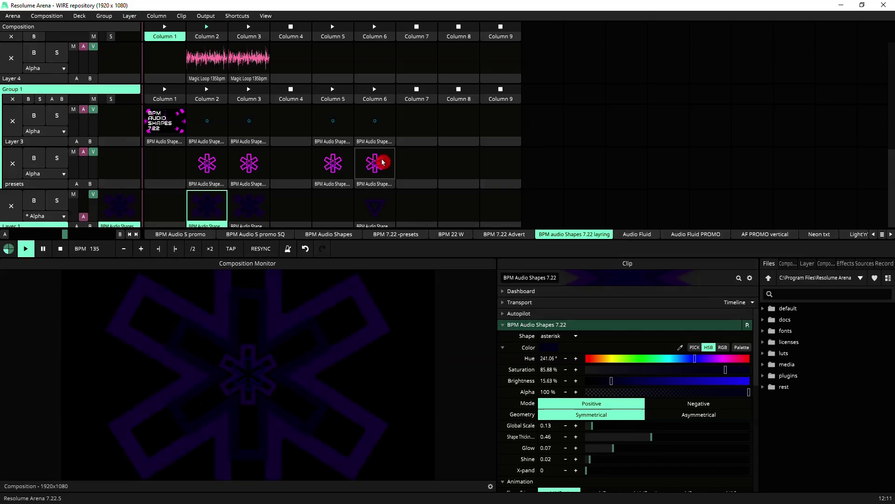
{"action": "left_click", "coordinate": [206, 62]}
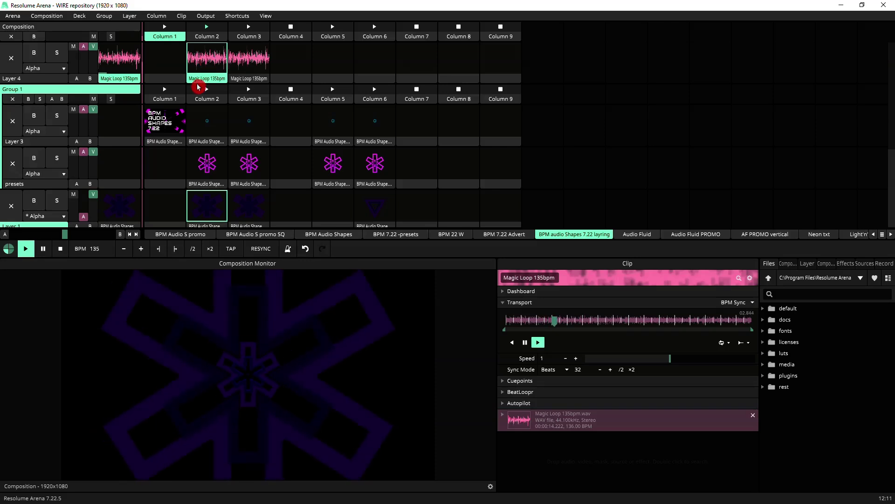
{"action": "left_click", "coordinate": [167, 66]}
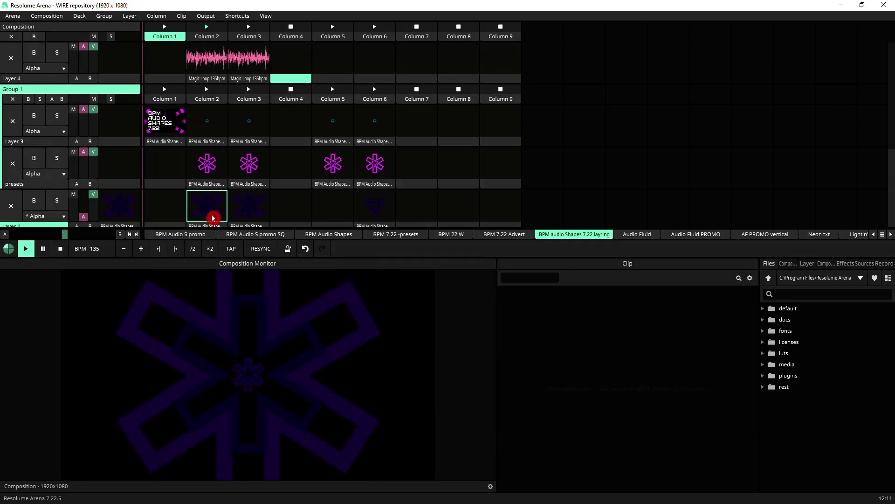
Add the pink column 2 asterisk from the presets layer, then the cyan one from Layer 3
{"action": "left_click", "coordinate": [209, 166]}
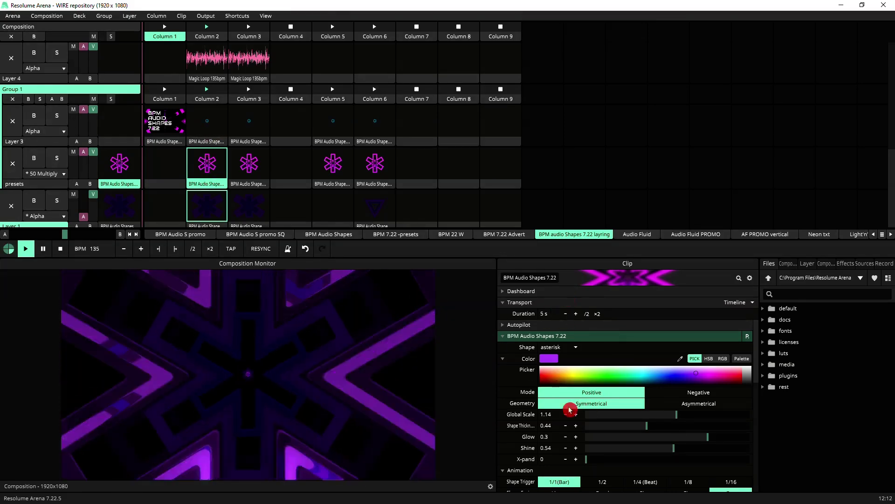
{"action": "left_click", "coordinate": [502, 302]}
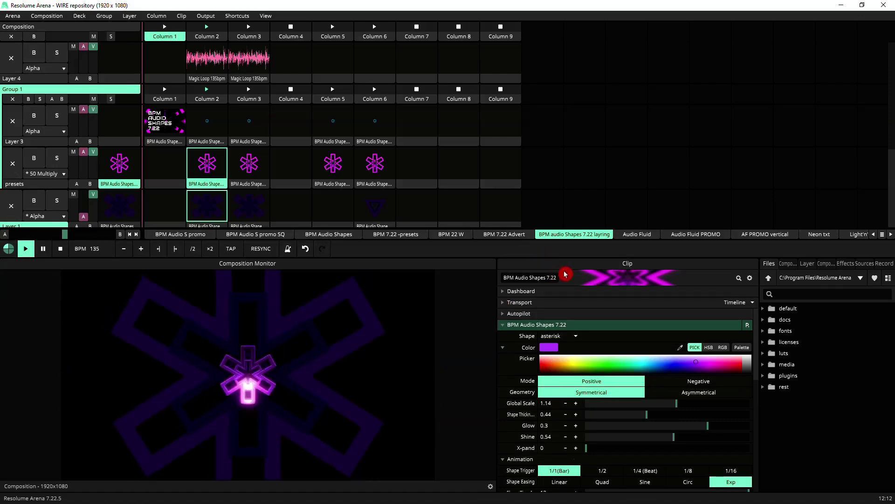
{"action": "left_click", "coordinate": [209, 124]}
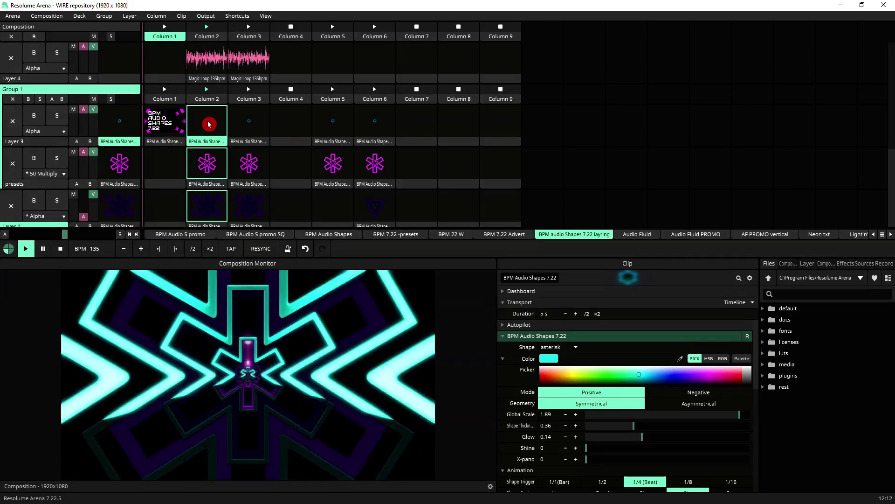
Bypass and restore the presets layer, then launch all of column 3
{"action": "left_click", "coordinate": [30, 164]}
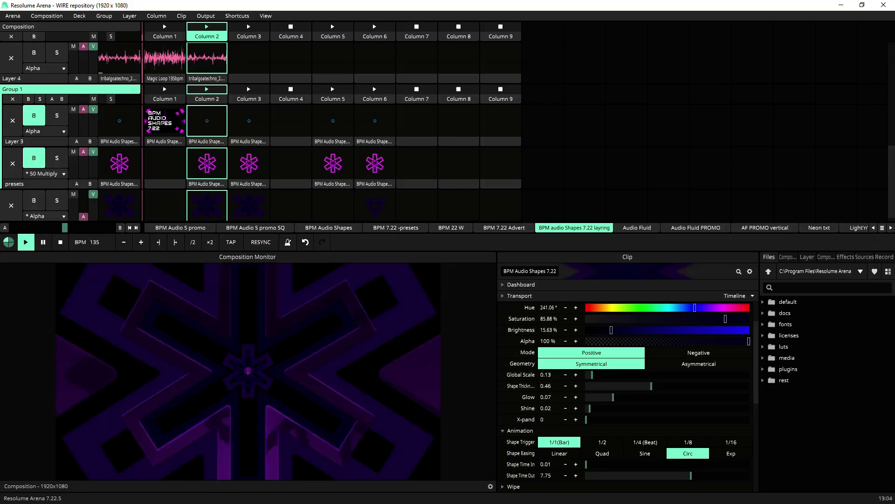
{"action": "left_click", "coordinate": [31, 165]}
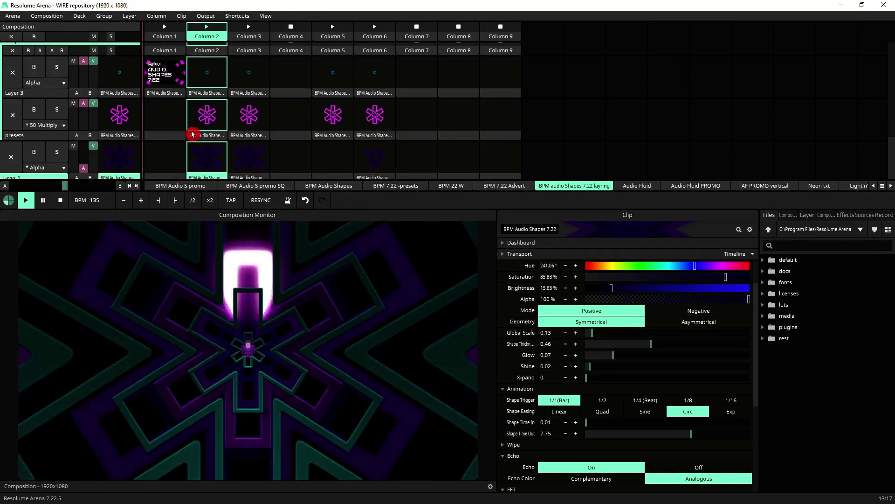
{"action": "left_click", "coordinate": [251, 31]}
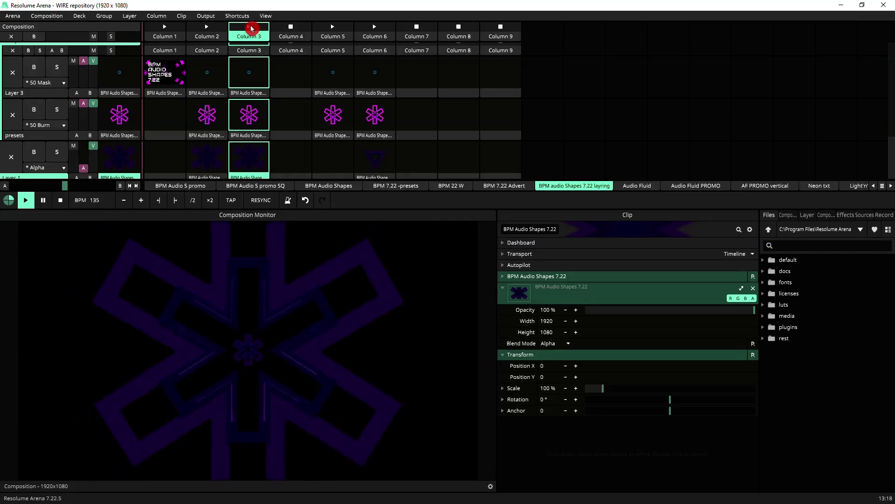
{"action": "left_click", "coordinate": [196, 37]}
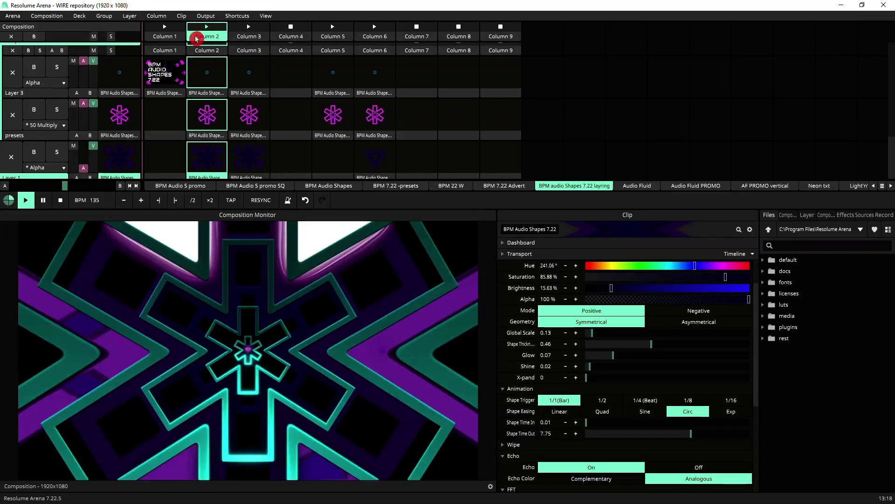
{"action": "left_click", "coordinate": [52, 85]}
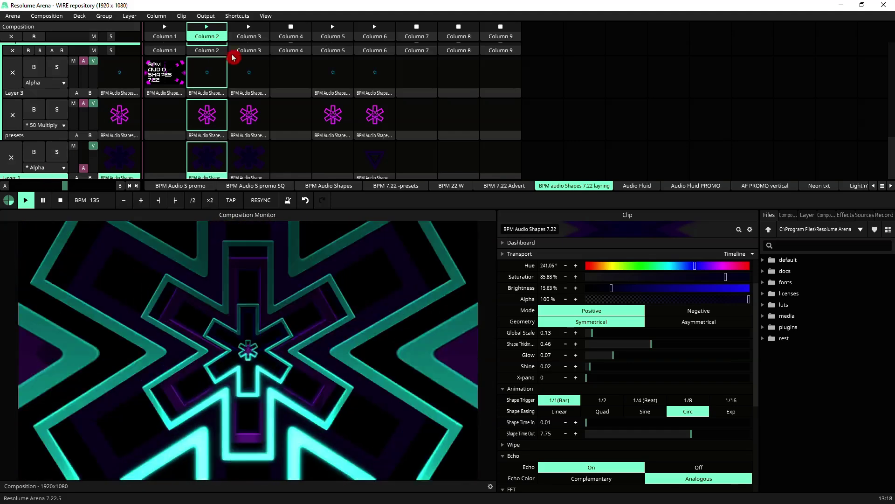
{"action": "left_click", "coordinate": [251, 28]}
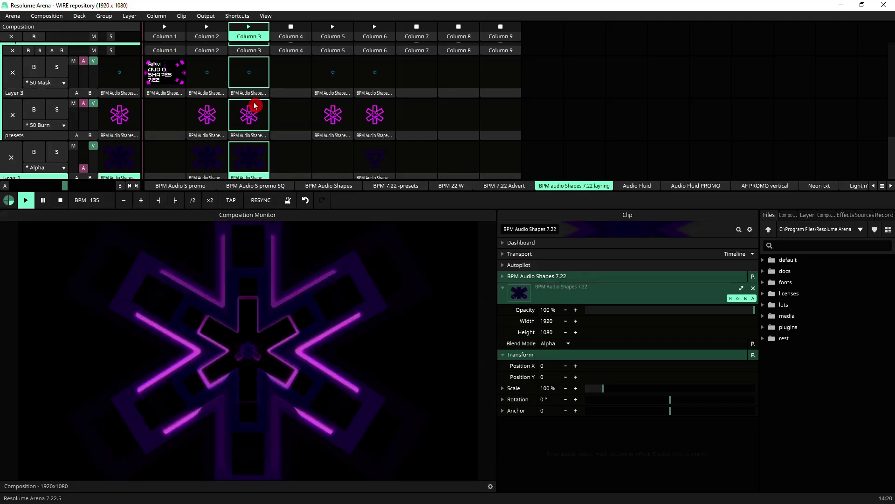
{"action": "left_click", "coordinate": [33, 70]}
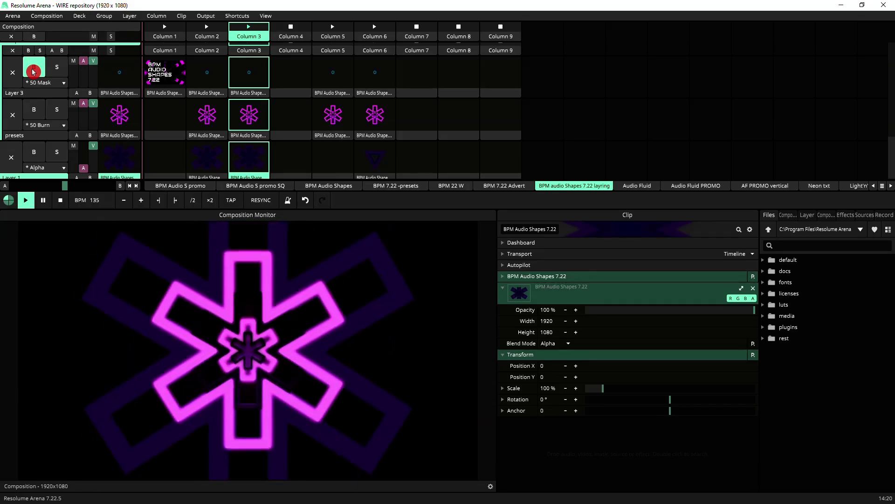
{"action": "left_click", "coordinate": [33, 71]}
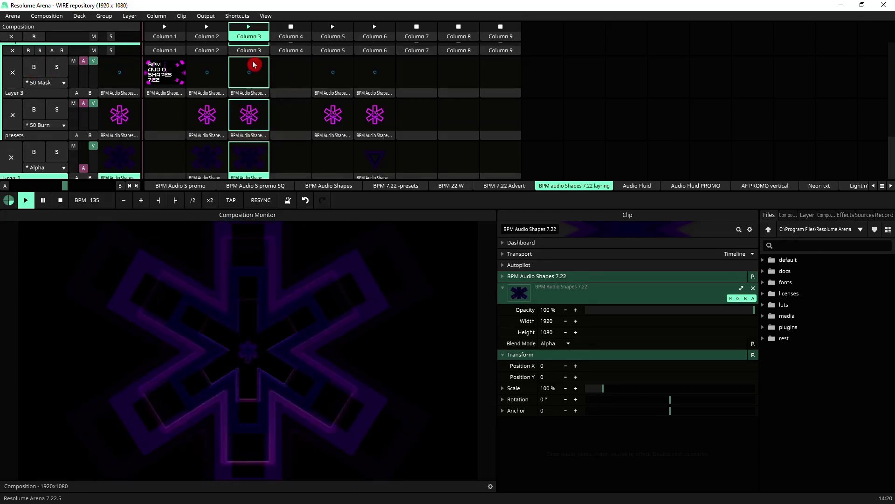
Launch column 2 and bypass Layer 3 to hide it from the mix
{"action": "left_click", "coordinate": [208, 31]}
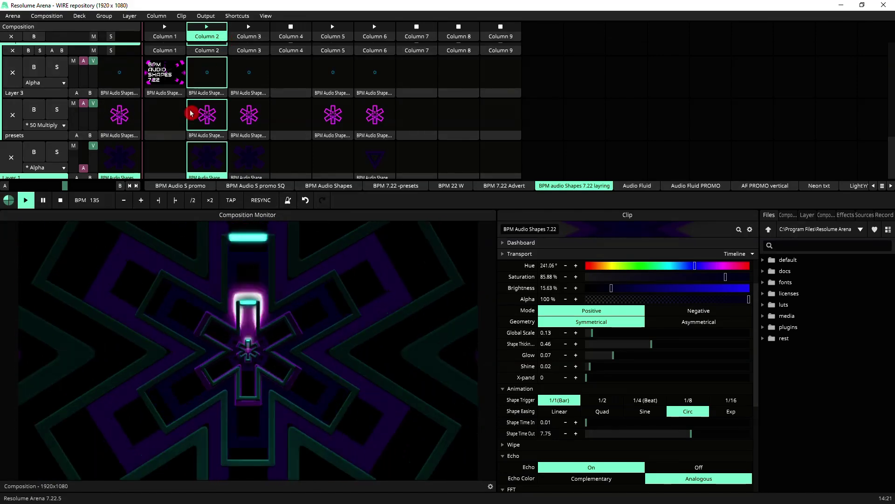
{"action": "left_click", "coordinate": [37, 110]}
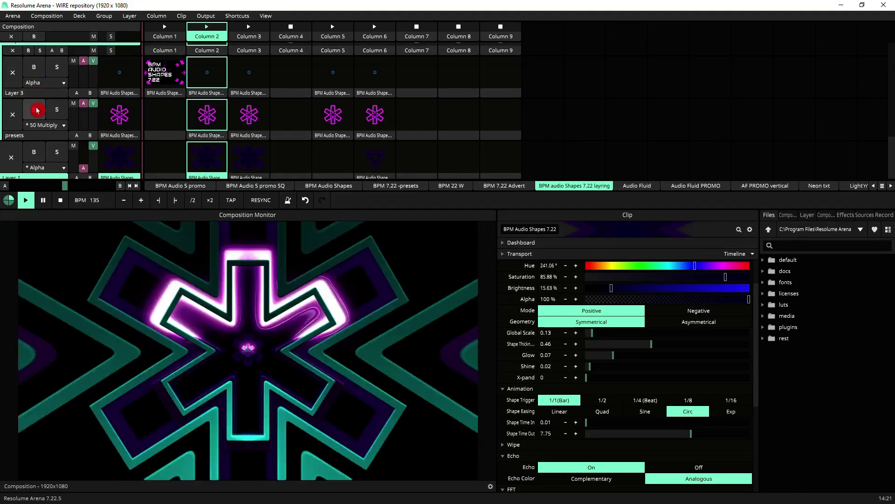
{"action": "left_click", "coordinate": [37, 67]}
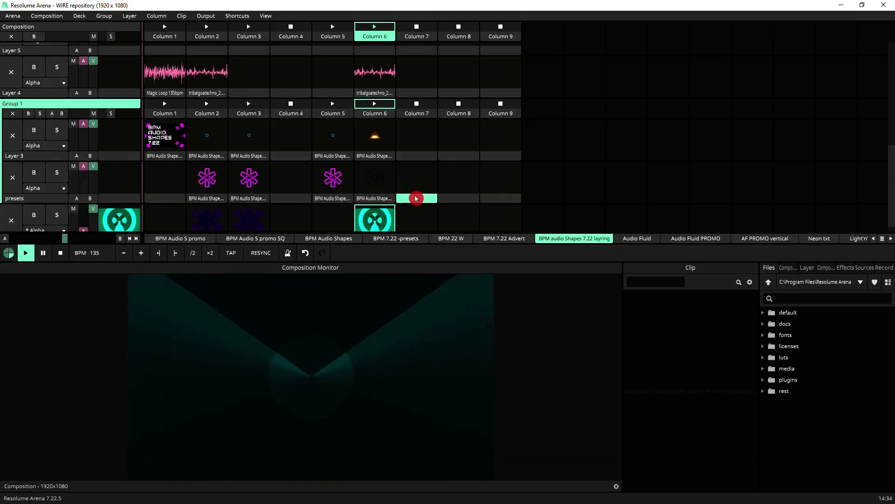
Play column 6's presets clip, triangle clip, and tribal techno audio loop together
{"action": "scroll", "coordinate": [401, 213], "scroll_direction": "down", "scroll_amount": 1}
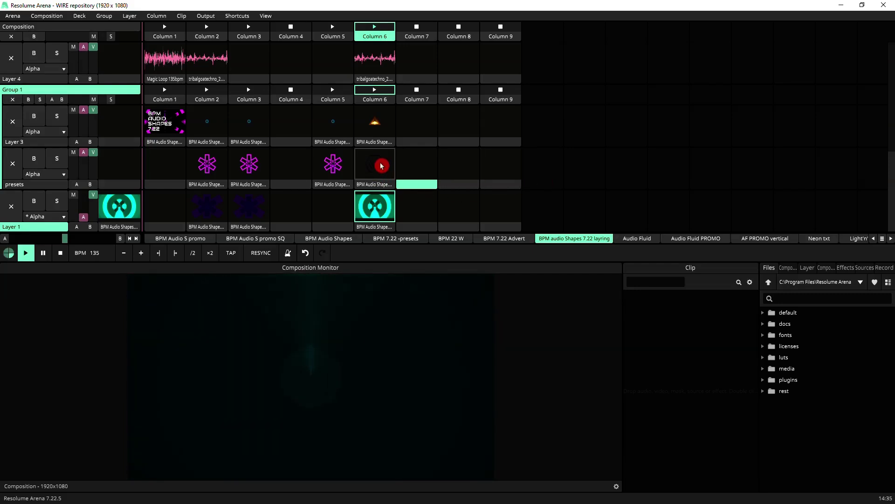
{"action": "left_click", "coordinate": [381, 165]}
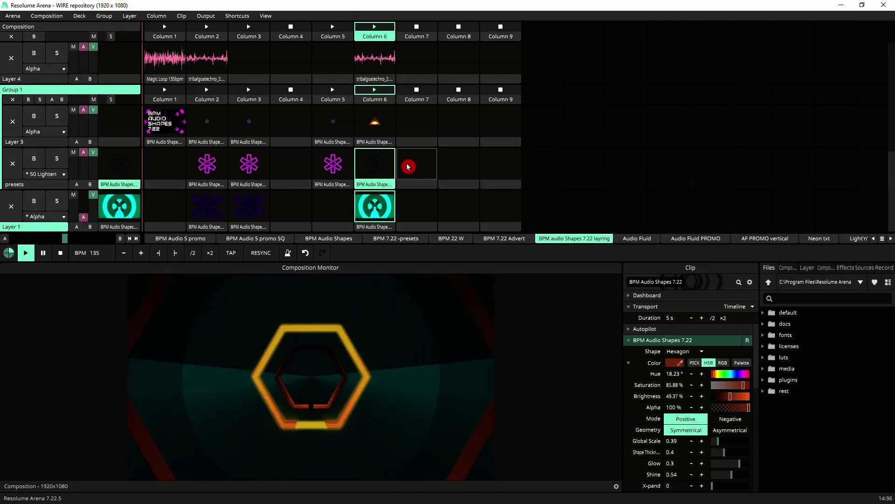
{"action": "left_click", "coordinate": [381, 124]}
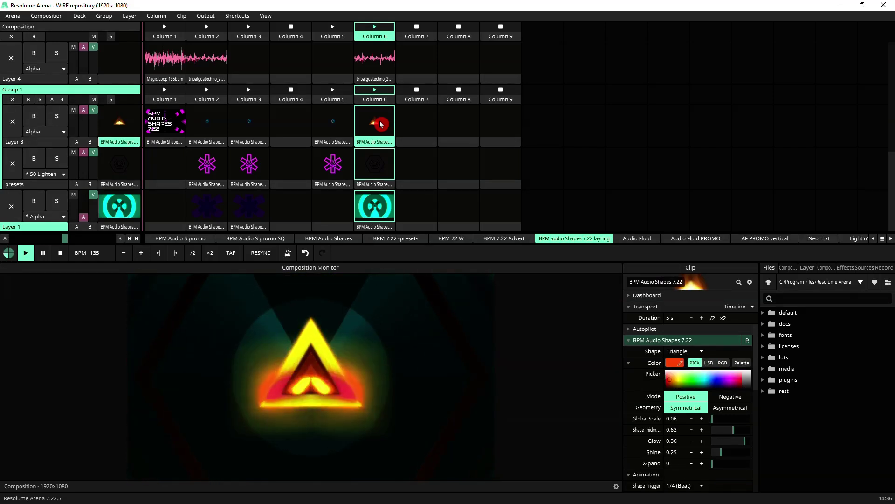
{"action": "left_click", "coordinate": [375, 58]}
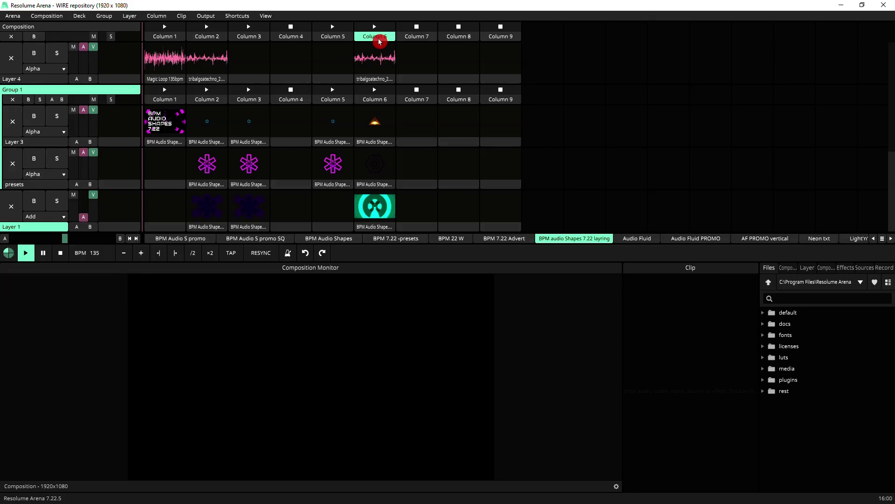
Drag column 6 onto column 7 to copy its clips, then select the copied triangle clip
{"action": "left_click_drag", "start_coordinate": [379, 39], "coordinate": [408, 40]}
{"action": "left_click", "coordinate": [418, 120]}
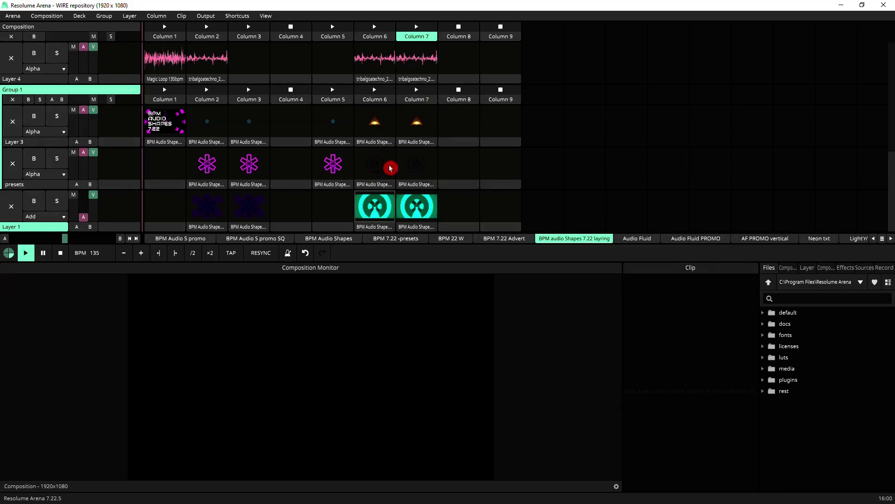
{"action": "left_click", "coordinate": [382, 127]}
{"action": "left_click", "coordinate": [418, 125]}
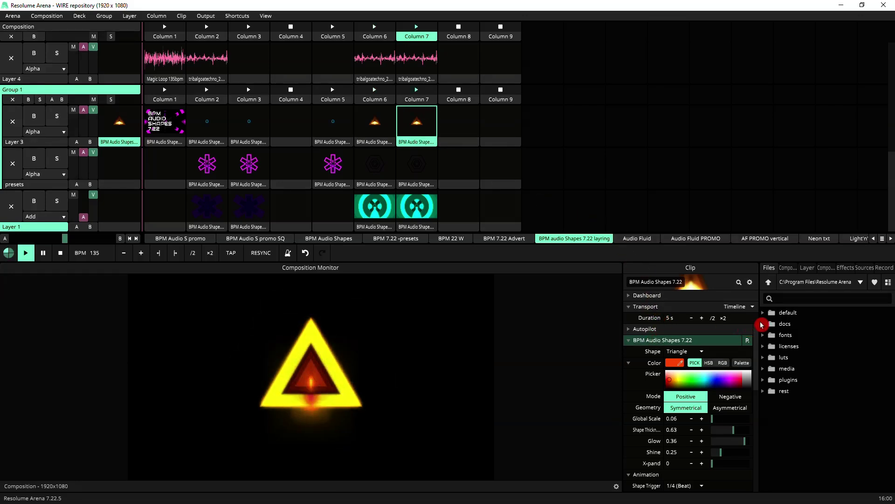
Change the column 7 triangle clip's shape to asterisk
{"action": "left_click", "coordinate": [629, 306]}
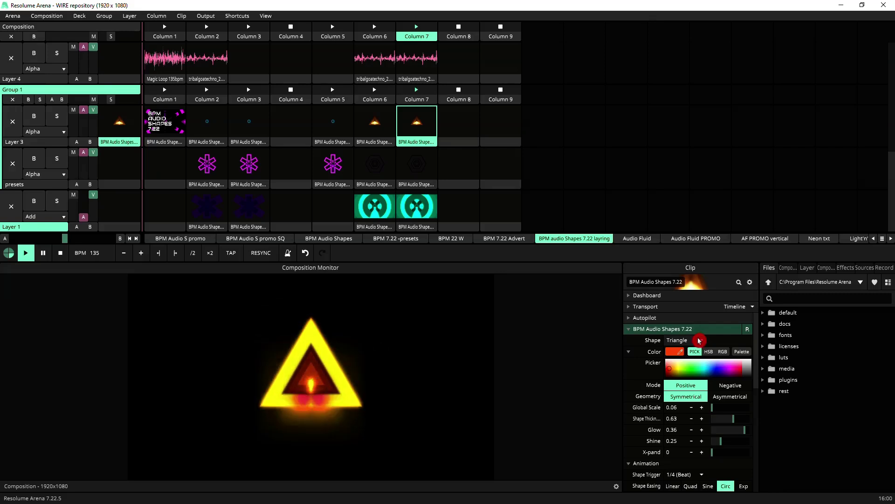
{"action": "left_click", "coordinate": [690, 343]}
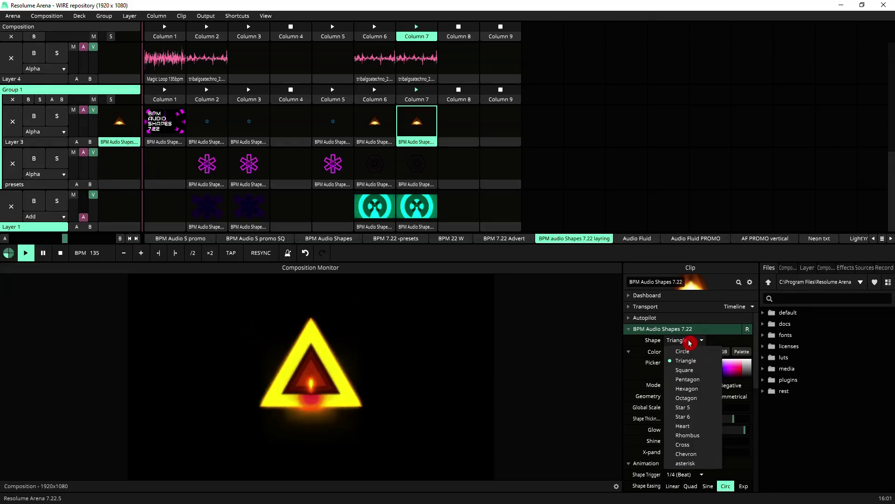
{"action": "left_click", "coordinate": [686, 463]}
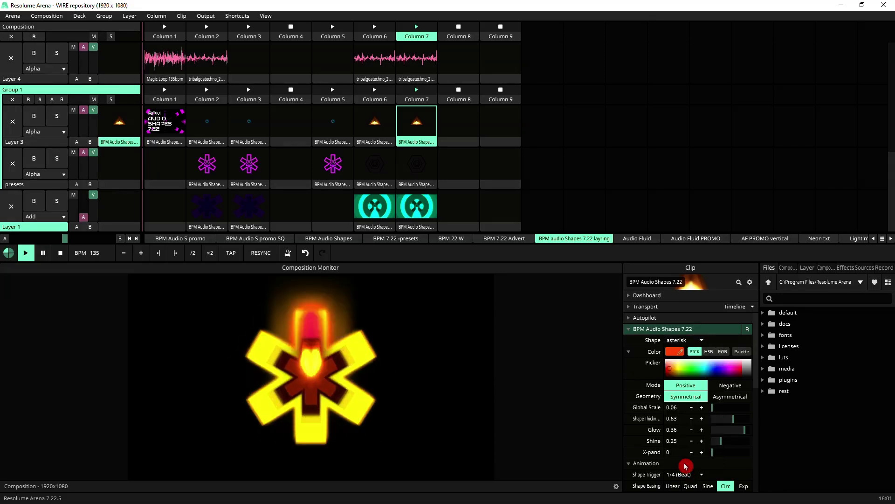
Compare the column 6 triangle with the column 7 asterisk, then trigger all of column 6
{"action": "left_click", "coordinate": [375, 122]}
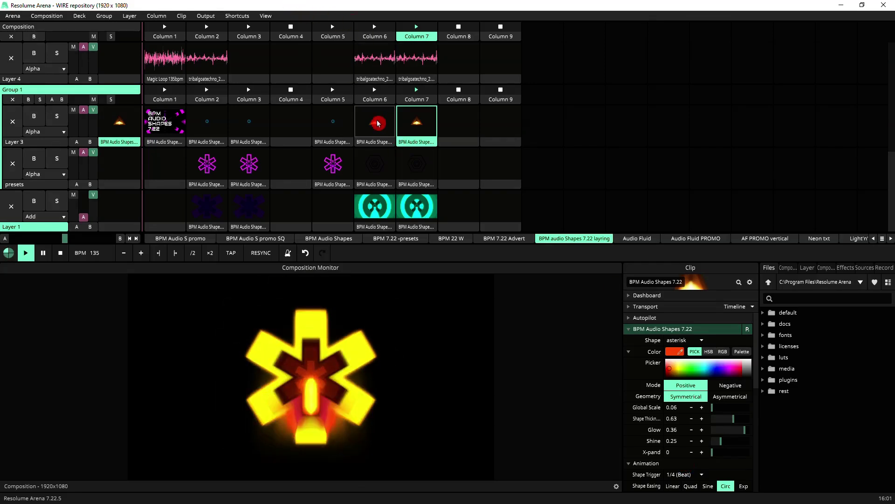
{"action": "left_click", "coordinate": [413, 128]}
{"action": "left_click", "coordinate": [406, 123]}
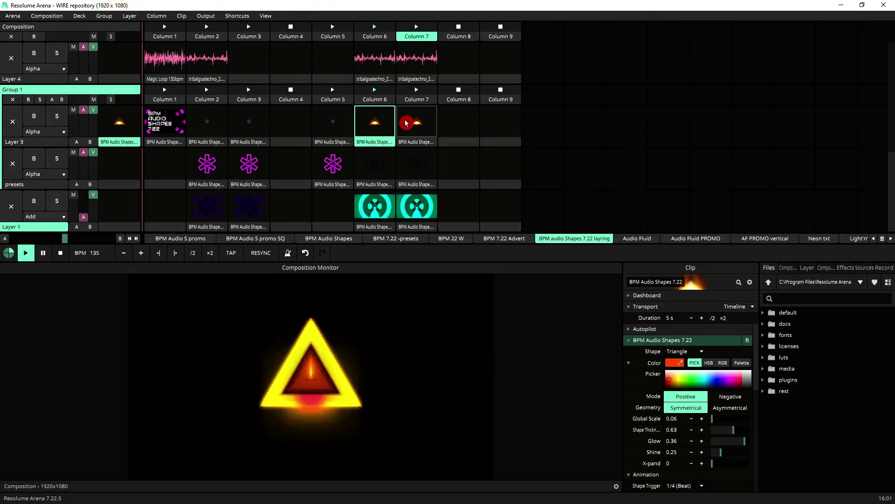
{"action": "left_click", "coordinate": [422, 121]}
{"action": "left_click", "coordinate": [419, 127]}
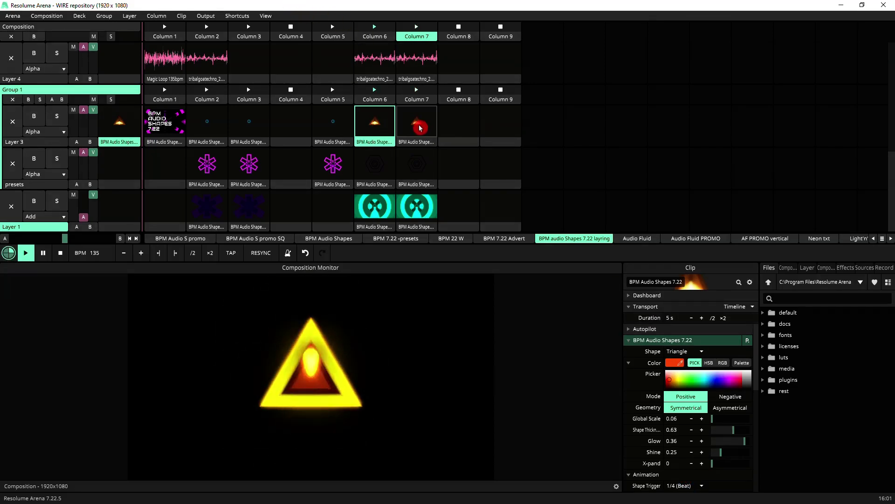
{"action": "left_click", "coordinate": [420, 127]}
{"action": "left_click", "coordinate": [36, 58]}
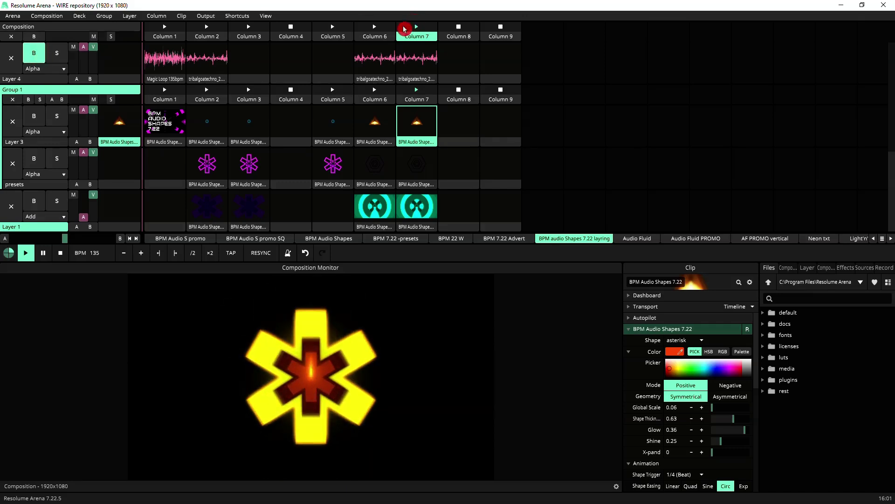
{"action": "left_click_drag", "start_coordinate": [404, 29], "coordinate": [377, 31]}
{"action": "left_click", "coordinate": [378, 28]}
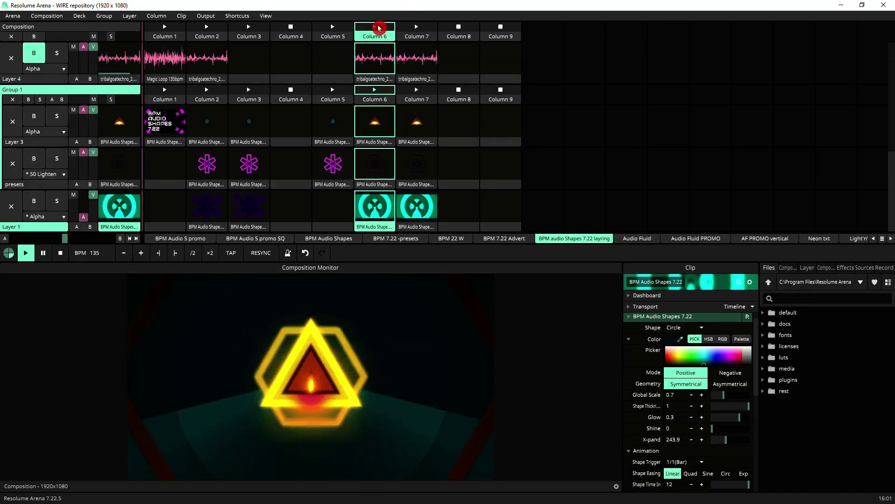
Trigger column 7 and change its middle layer clip from hexagon to triangle
{"action": "left_click", "coordinate": [418, 29]}
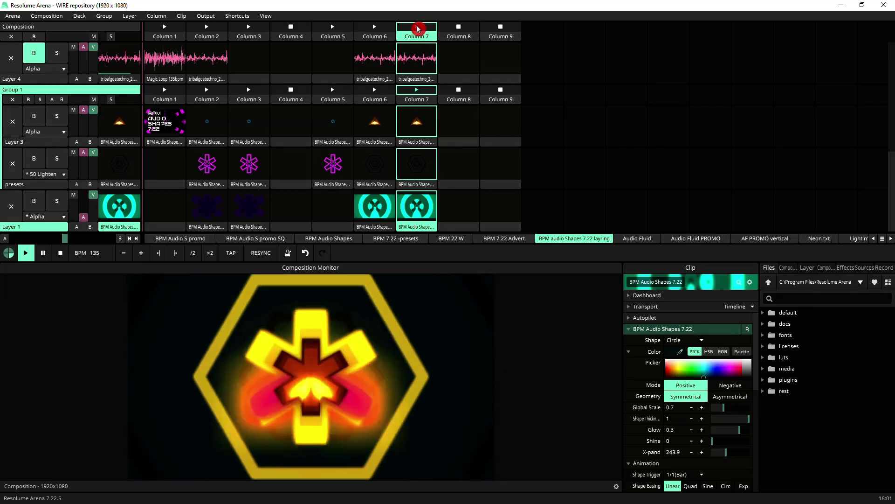
{"action": "left_click", "coordinate": [422, 176]}
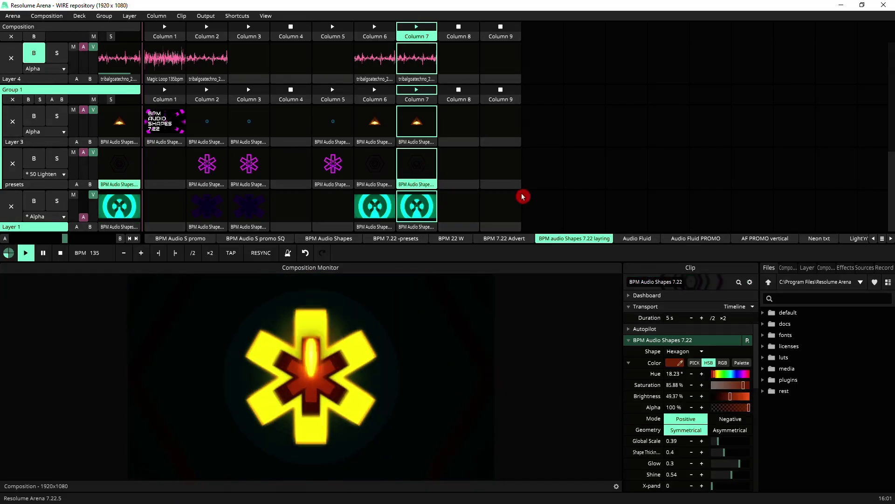
{"action": "left_click", "coordinate": [629, 306]}
{"action": "left_click", "coordinate": [690, 340]}
{"action": "left_click", "coordinate": [699, 361]}
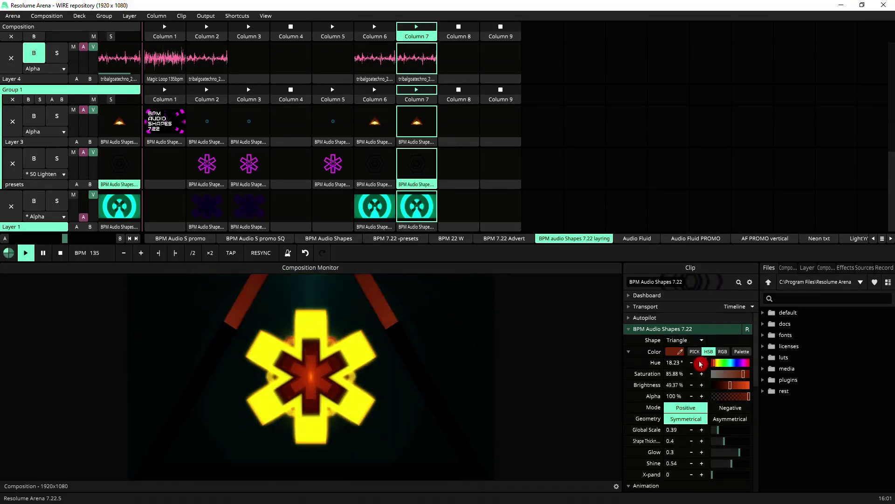
Change column 7's bottom layer clip from circle to hexagon, then trigger column 6
{"action": "left_click", "coordinate": [416, 229]}
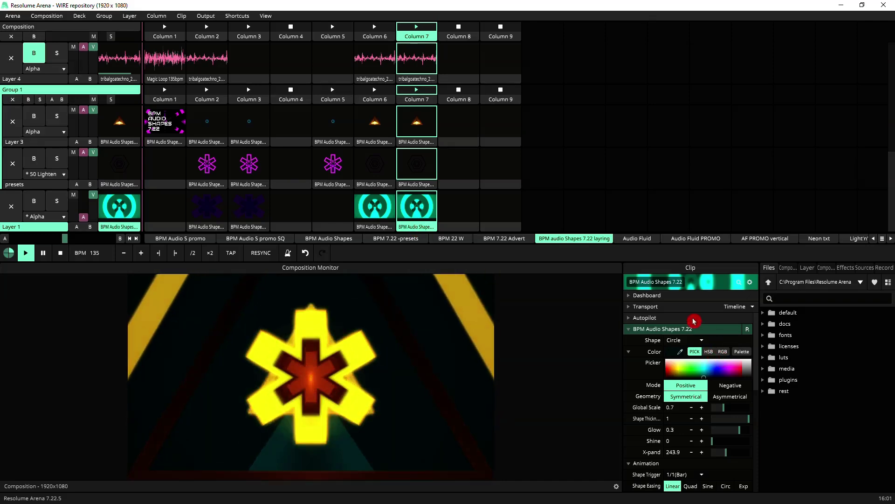
{"action": "left_click", "coordinate": [689, 340]}
{"action": "left_click", "coordinate": [704, 393]}
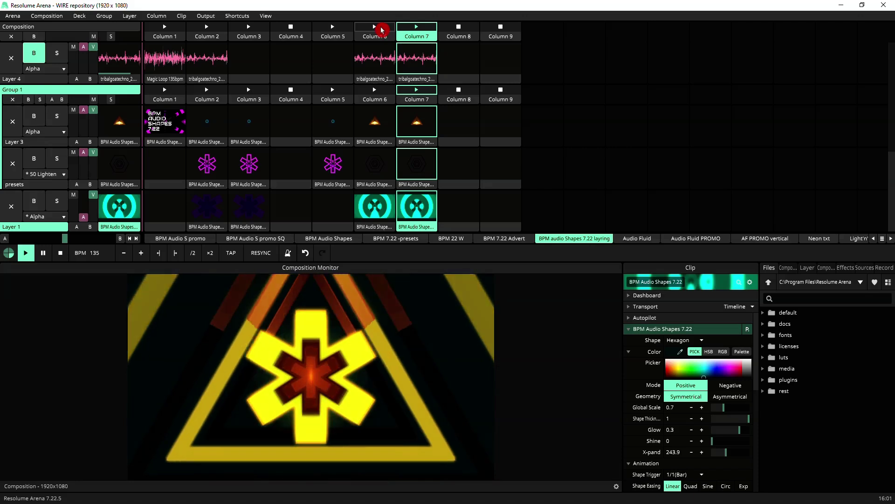
{"action": "left_click", "coordinate": [381, 29]}
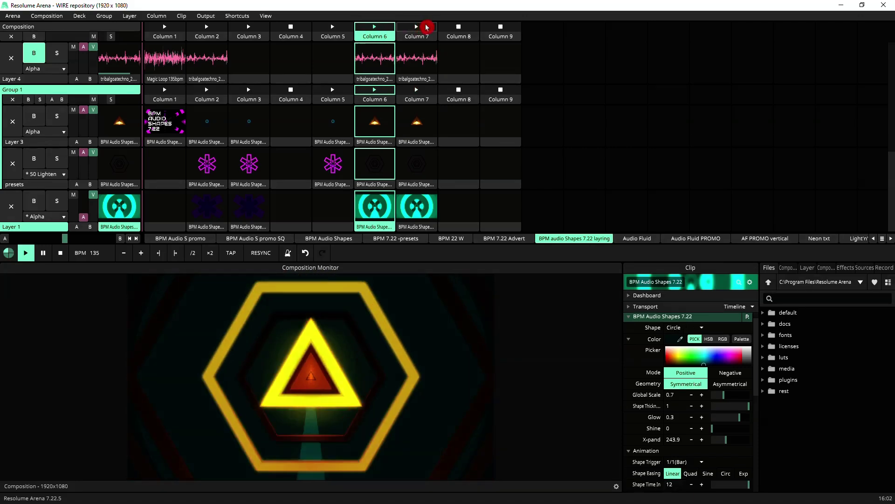